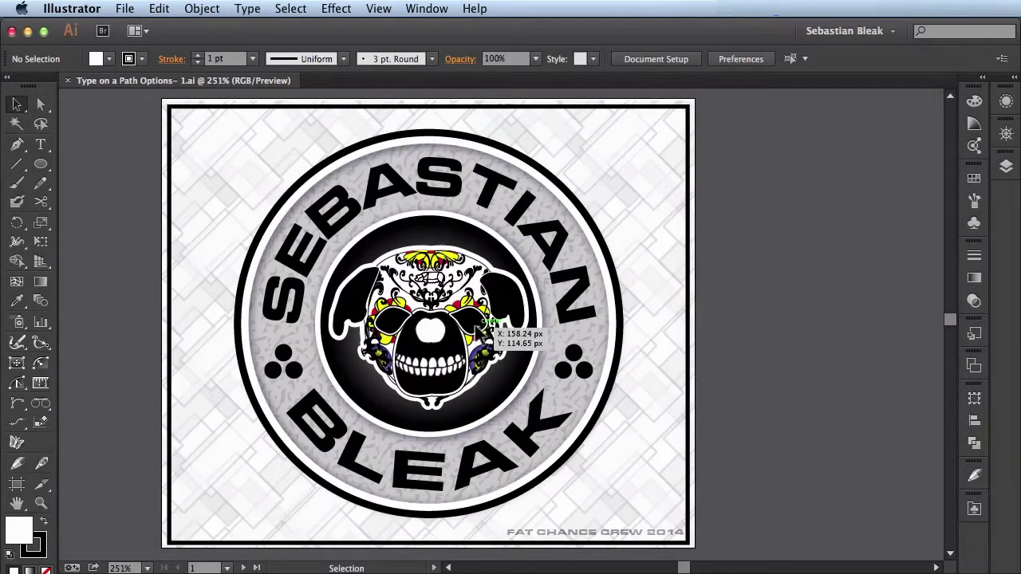
# Select the SEBASTIAN type-on-a-path text arched along the badge's top.
pyautogui.click(350, 217)
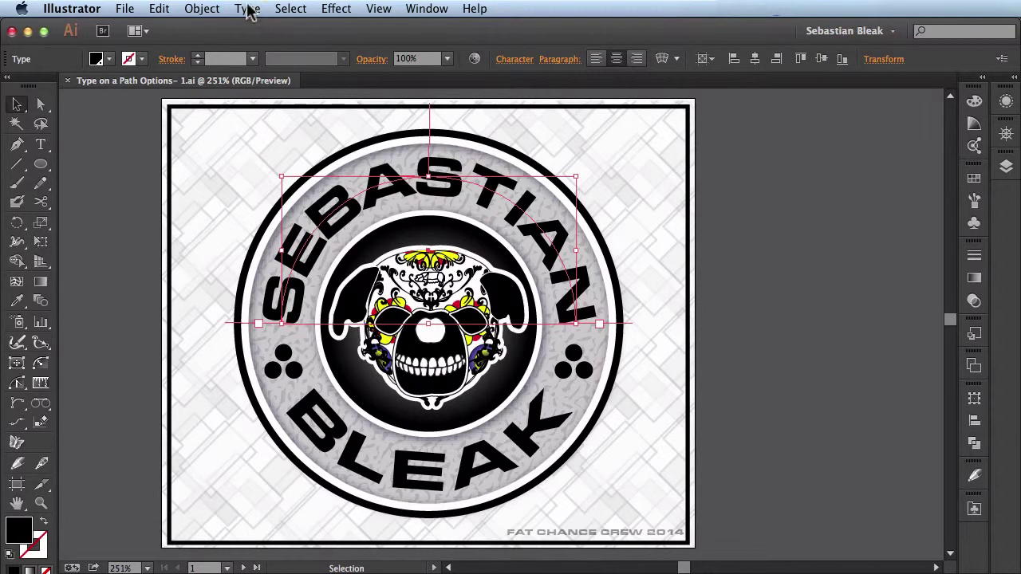
# Open Type on a Path Options for the SEBASTIAN text via the Type menu.
pyautogui.click(248, 9)
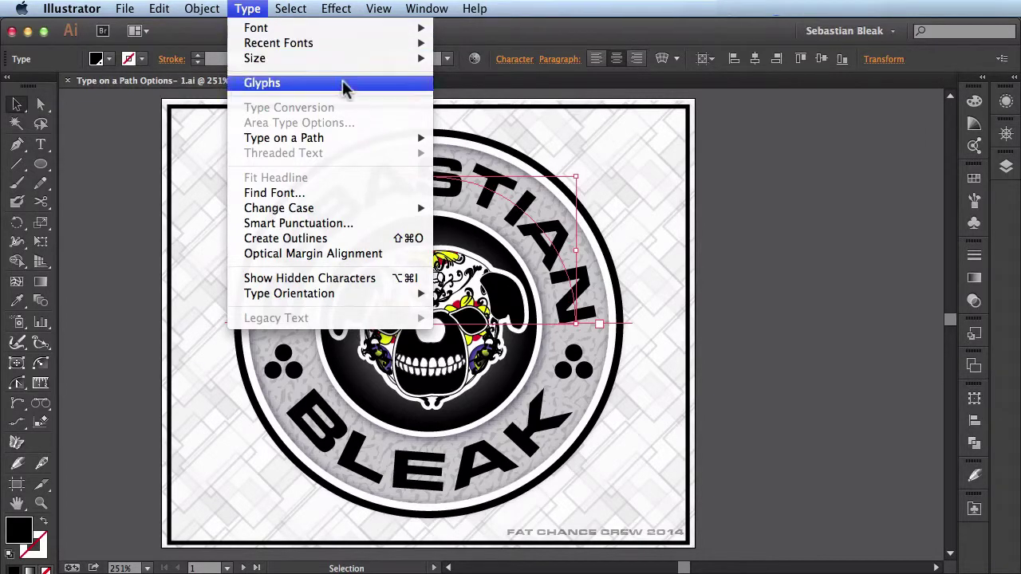
pyautogui.moveTo(364, 140)
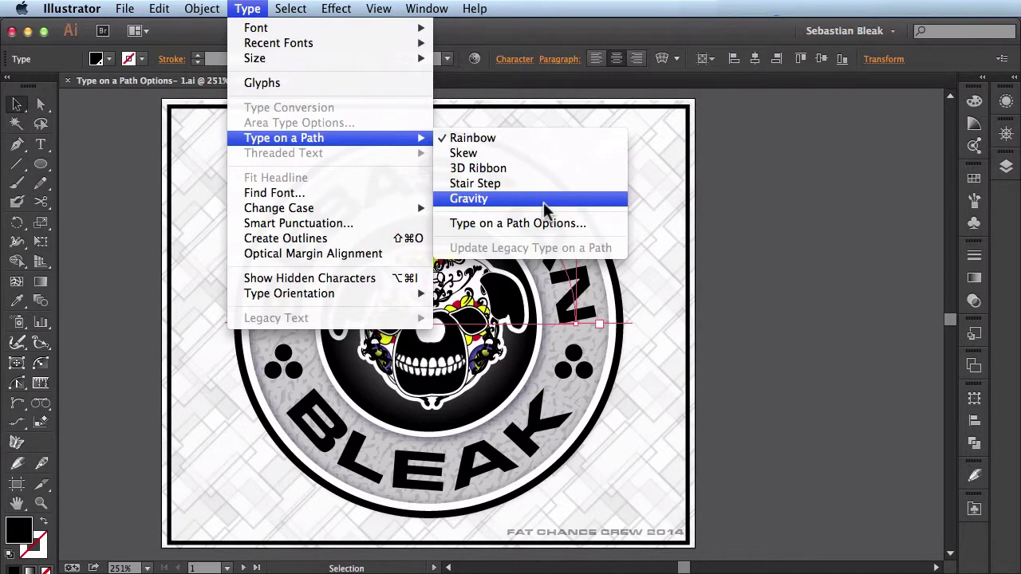
pyautogui.click(600, 229)
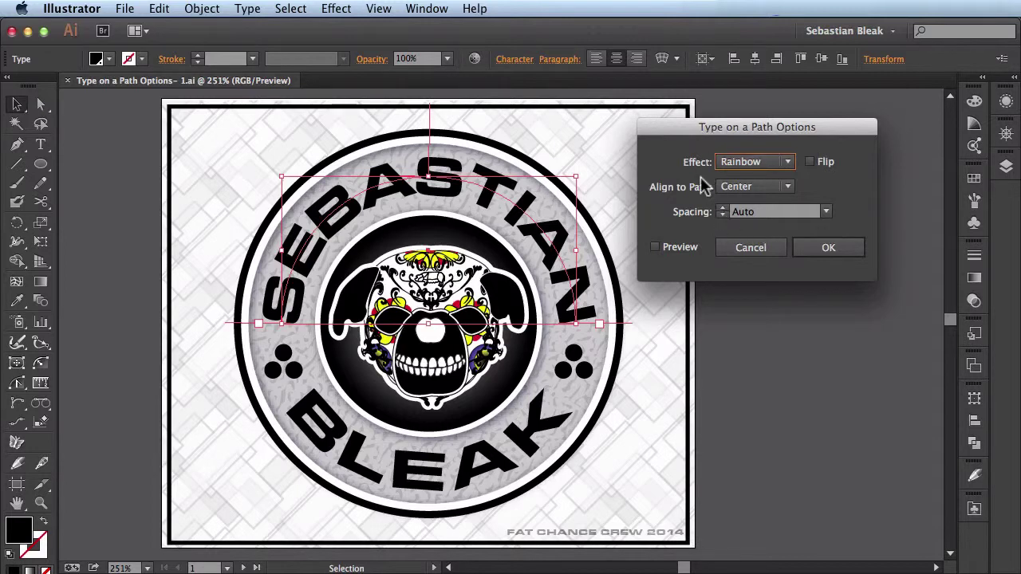
pyautogui.click(655, 248)
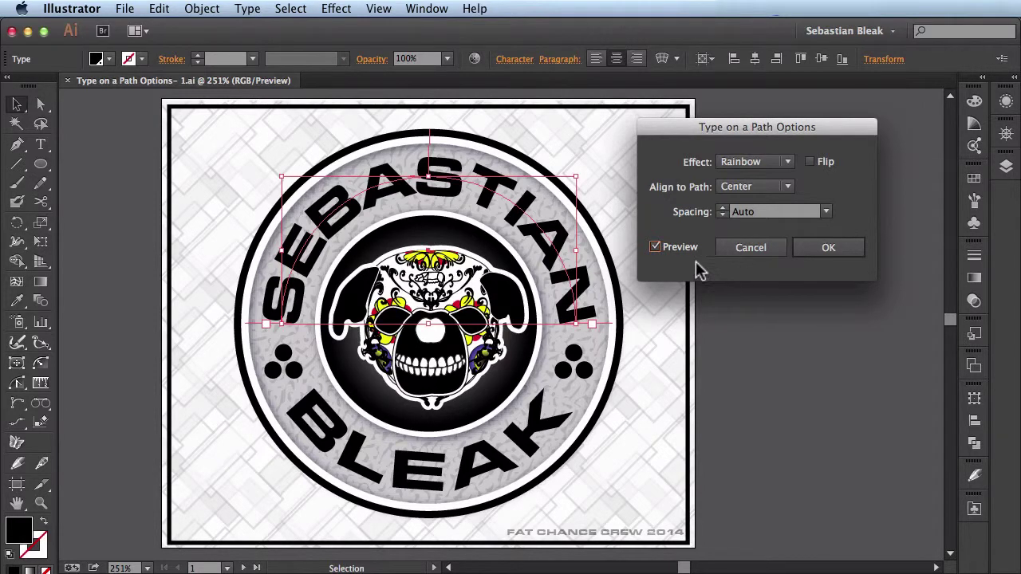
pyautogui.click(810, 162)
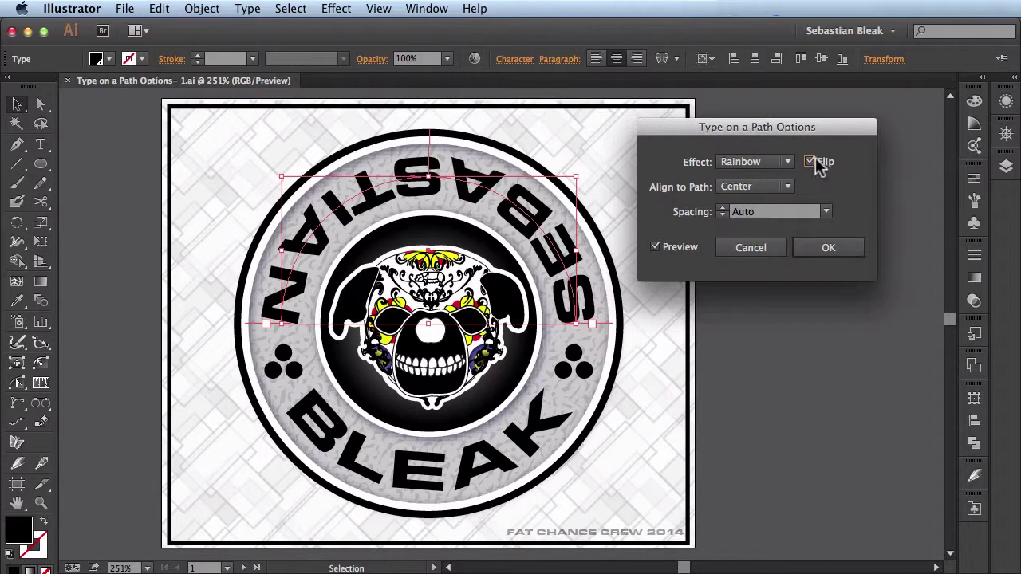
pyautogui.click(810, 163)
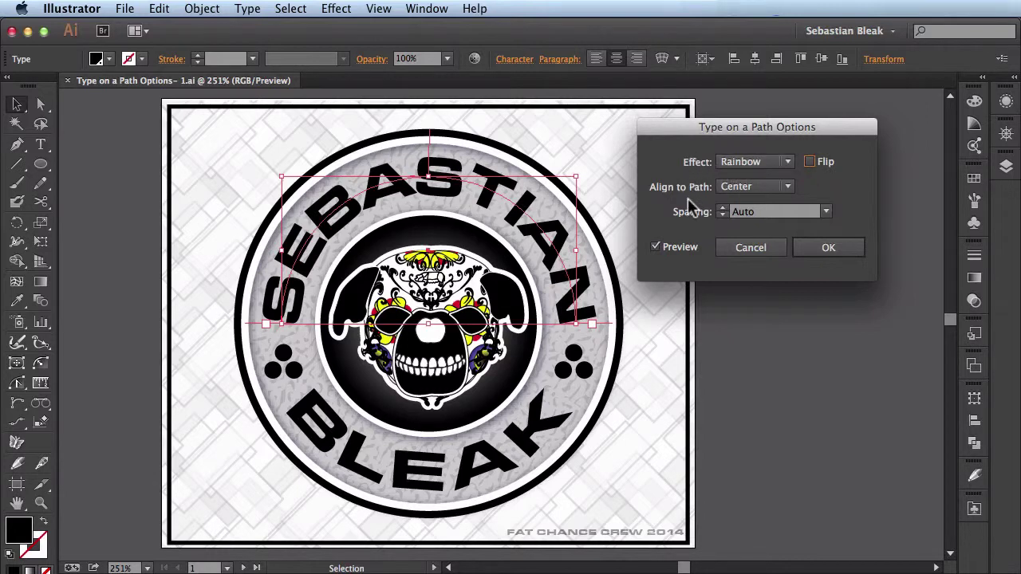
# Cycle the path text effect through Rainbow, Skew, 3D Ribbon and Stair Step, ending on Gravity.
pyautogui.click(788, 162)
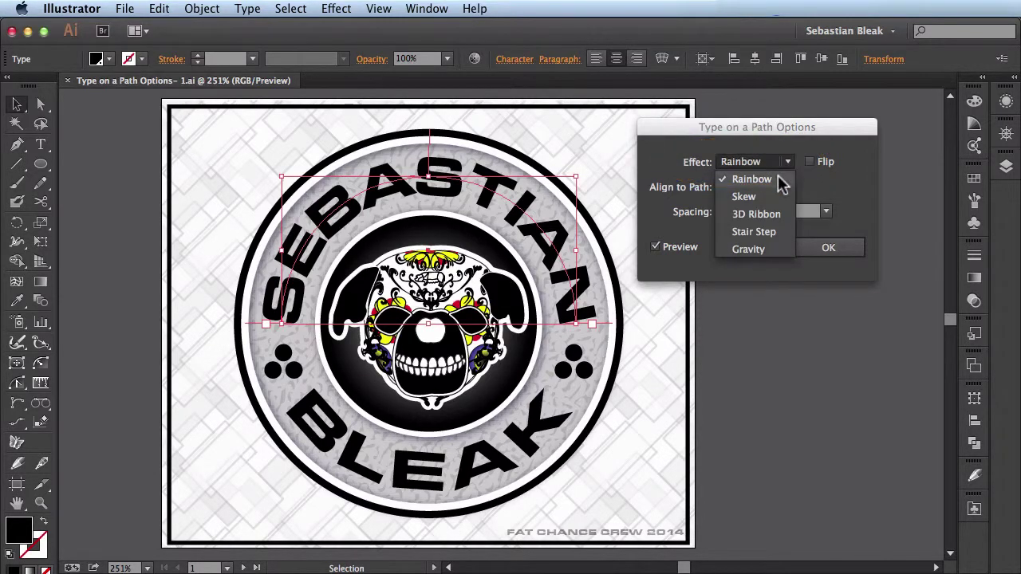
pyautogui.click(780, 177)
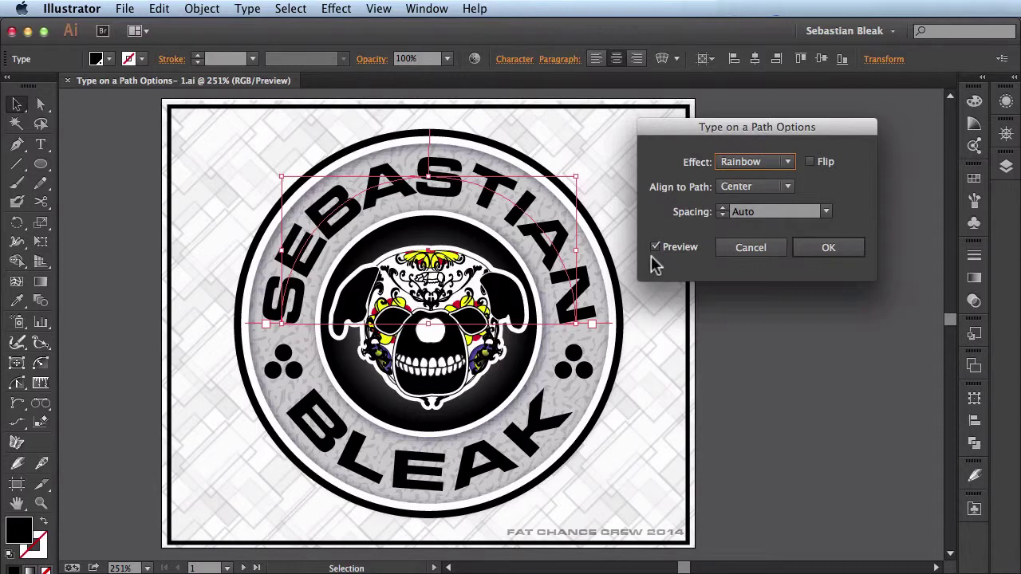
pyautogui.press('Down')
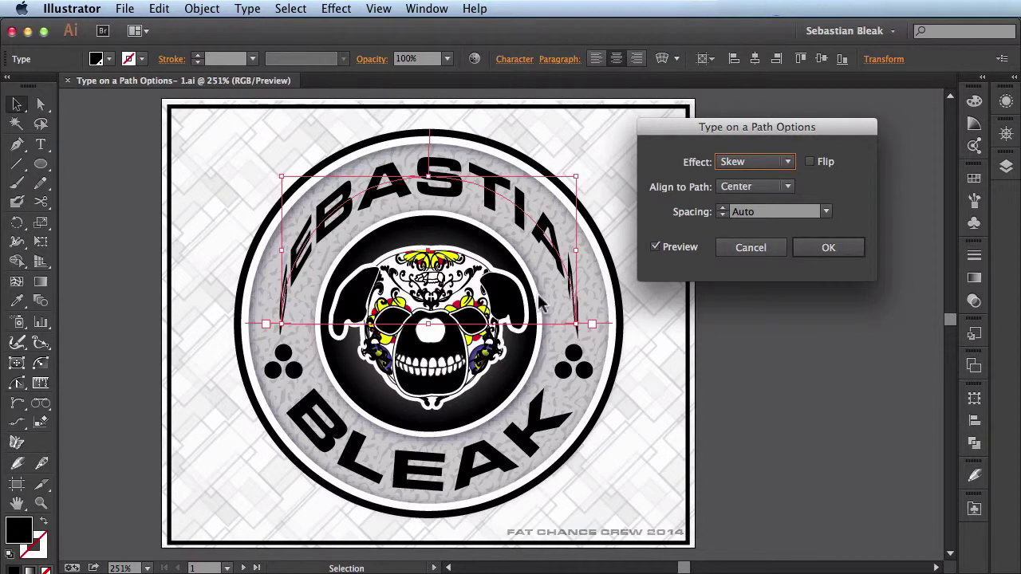
pyautogui.press('Down')
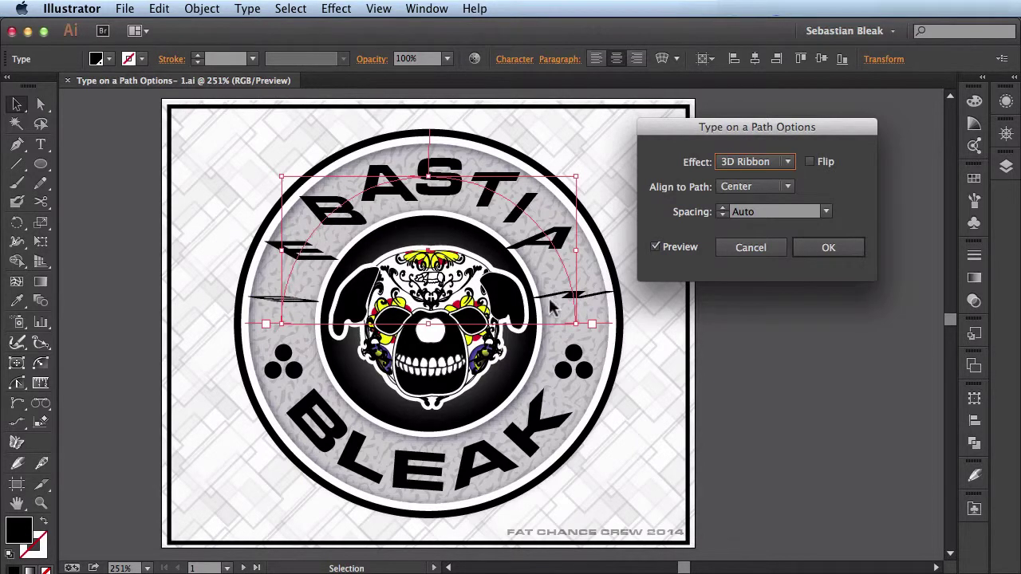
pyautogui.press('Down')
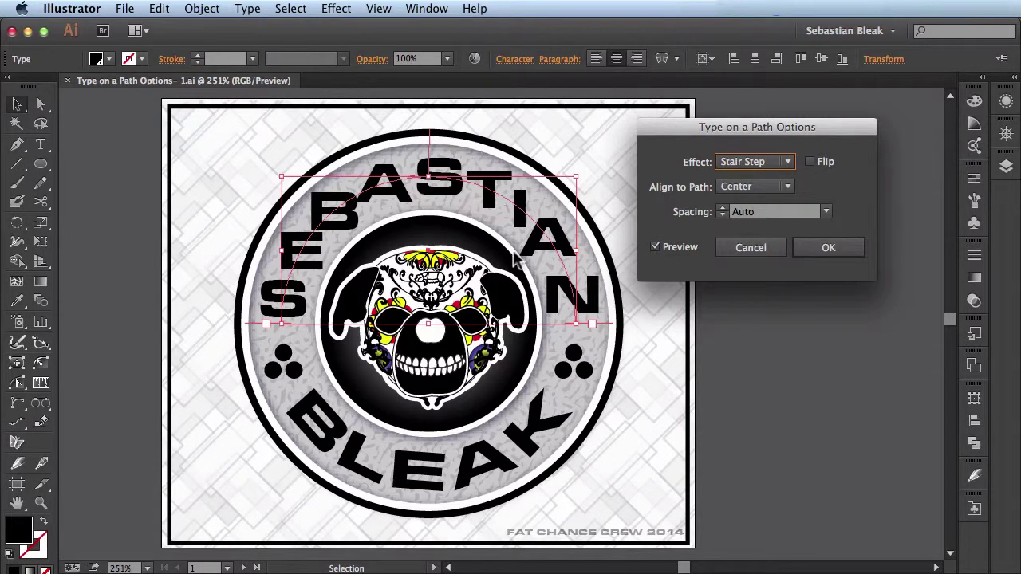
pyautogui.press('Down')
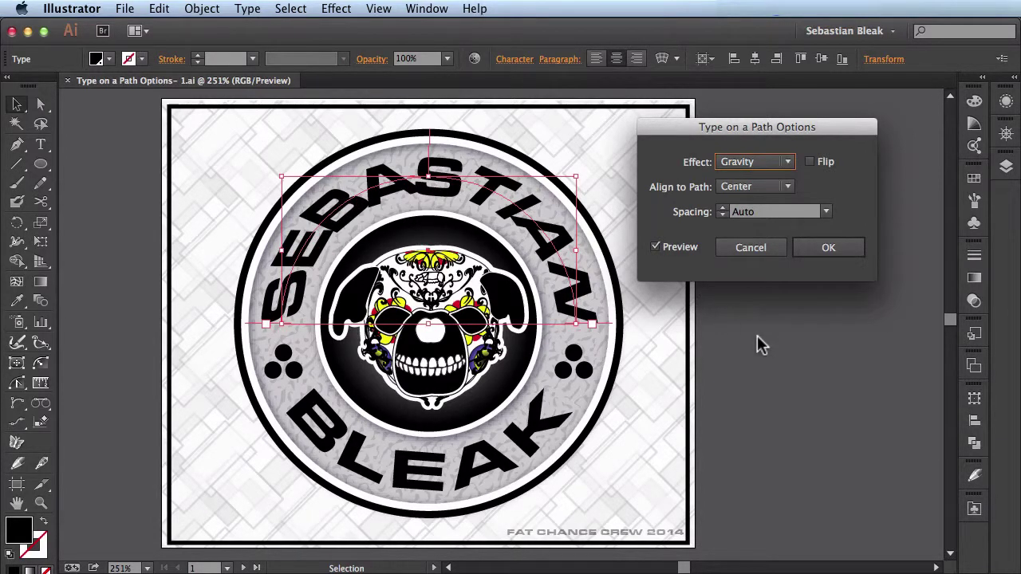
pyautogui.press('Down')
pyautogui.click(787, 188)
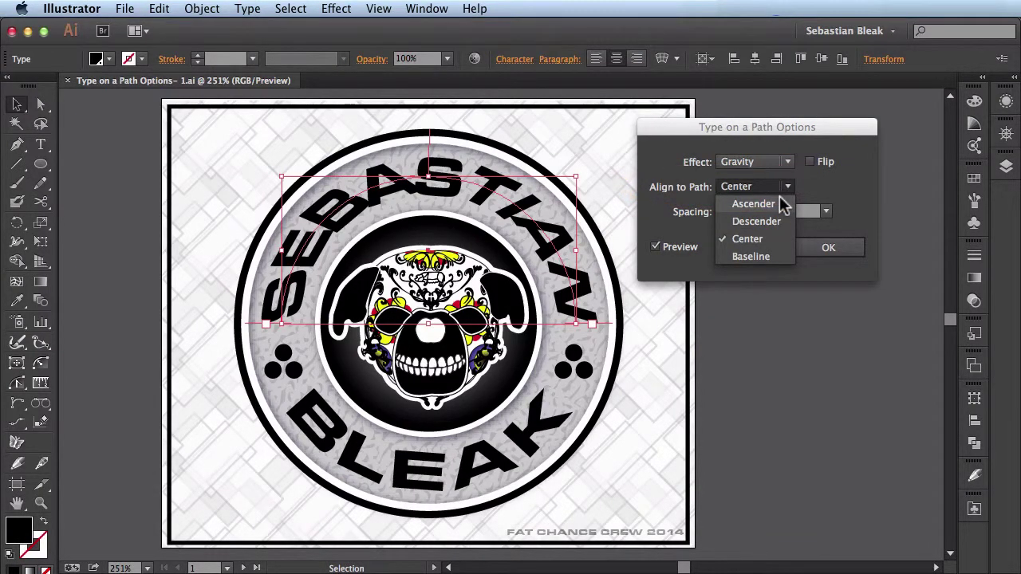
pyautogui.click(779, 201)
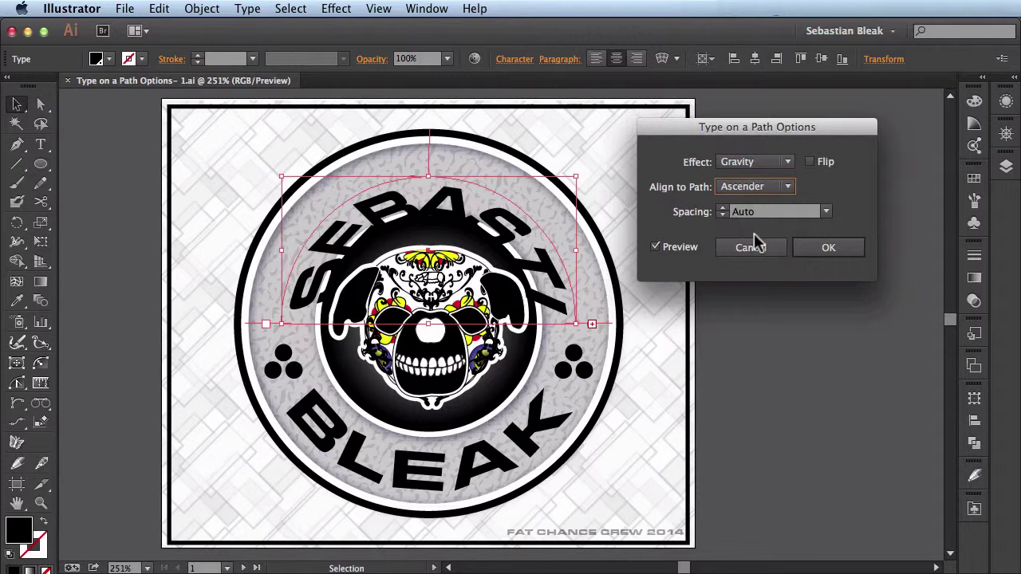
pyautogui.press('Down')
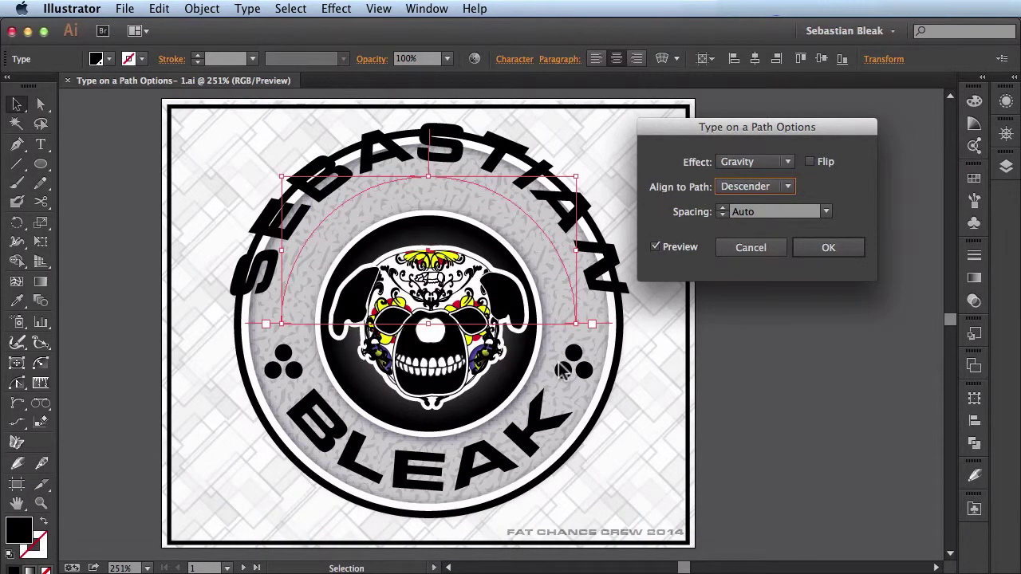
pyautogui.press('Down')
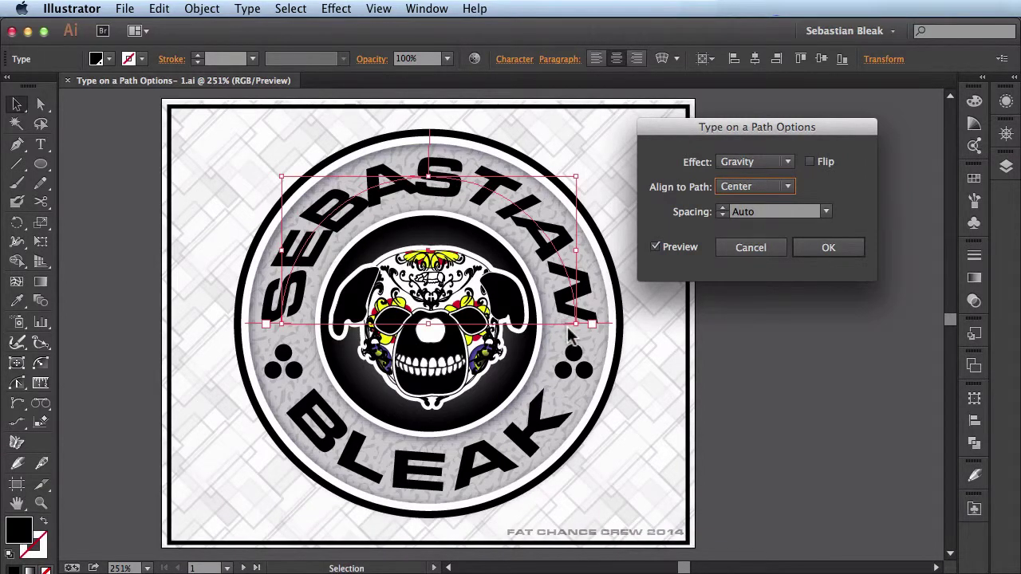
pyautogui.press('Down')
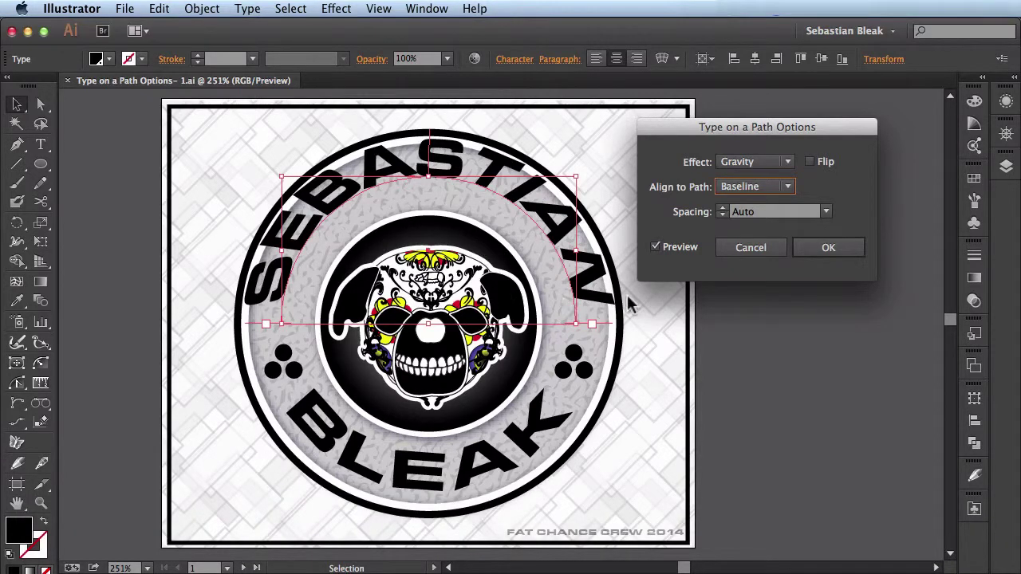
pyautogui.press('Up')
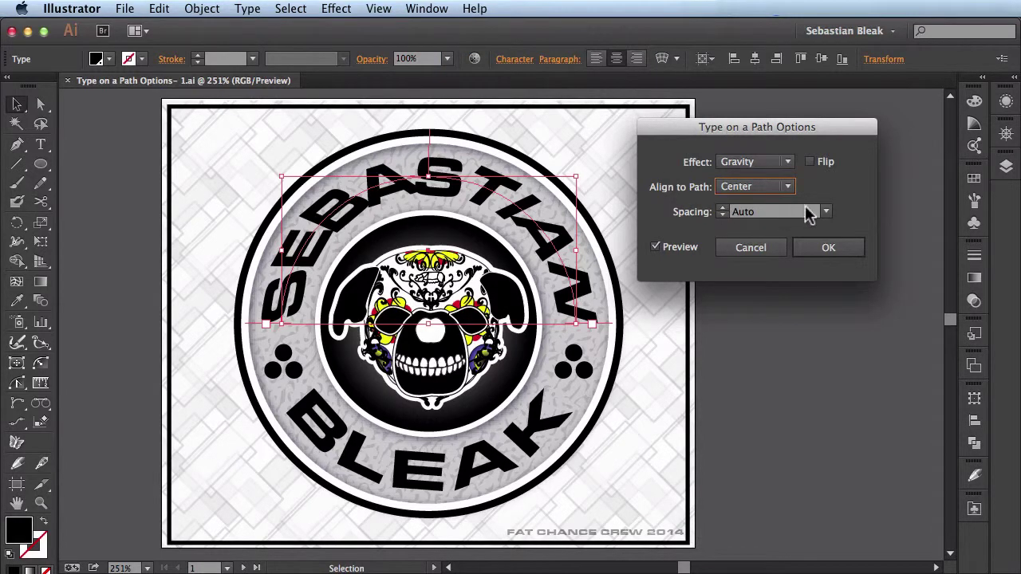
# Try spacing values from 12 pt up to 240 pt and back down to -50 pt.
pyautogui.click(826, 213)
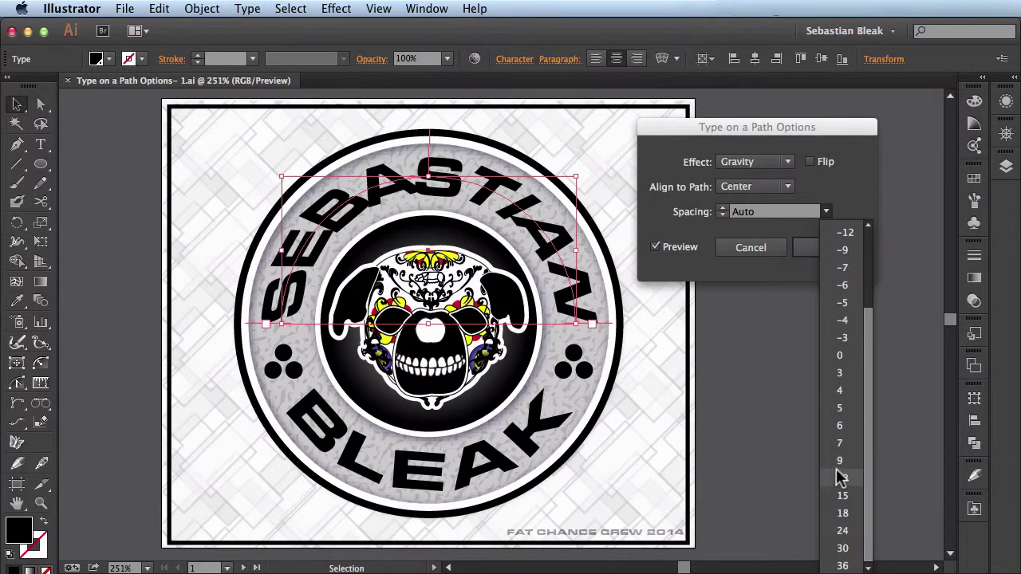
pyautogui.click(839, 479)
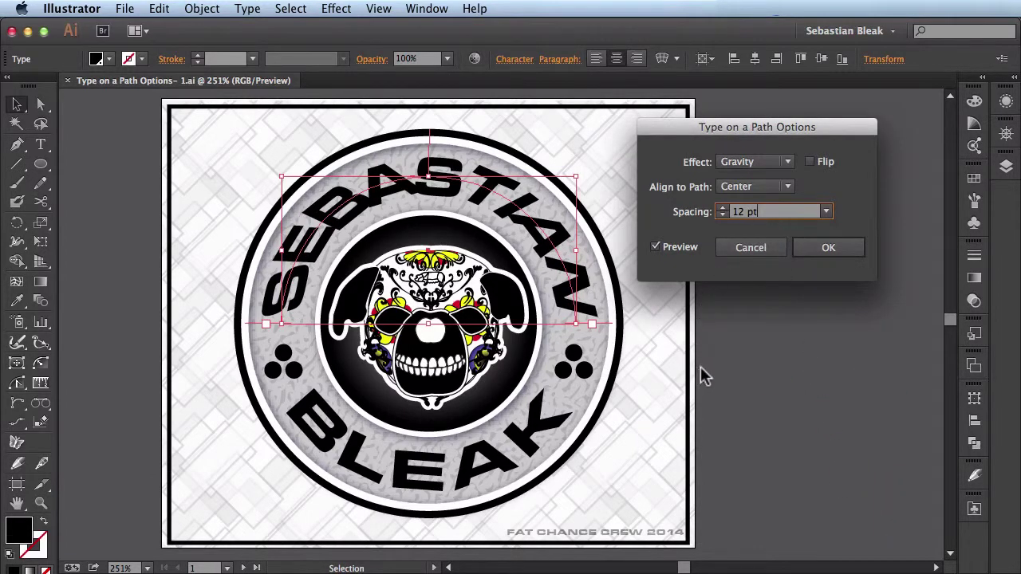
pyautogui.hotkey('shift', 'Up')
pyautogui.hotkey('shift', 'Up')
pyautogui.hotkey('shift', 'Up')
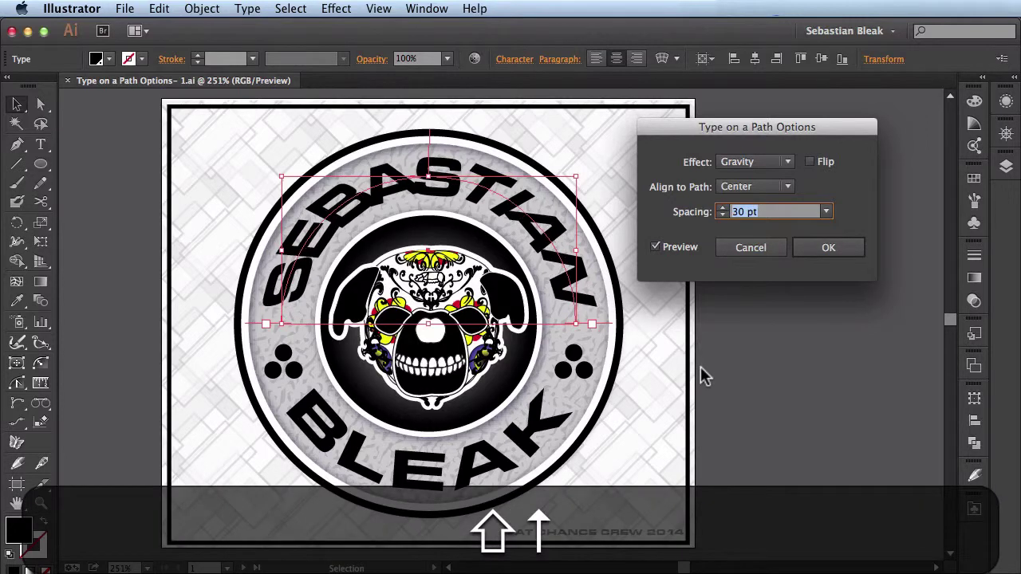
pyautogui.hotkey('shift', 'Up')
pyautogui.hotkey('shift', 'Up')
pyautogui.hotkey('shift', 'Up')
pyautogui.hotkey('shift', 'Up')
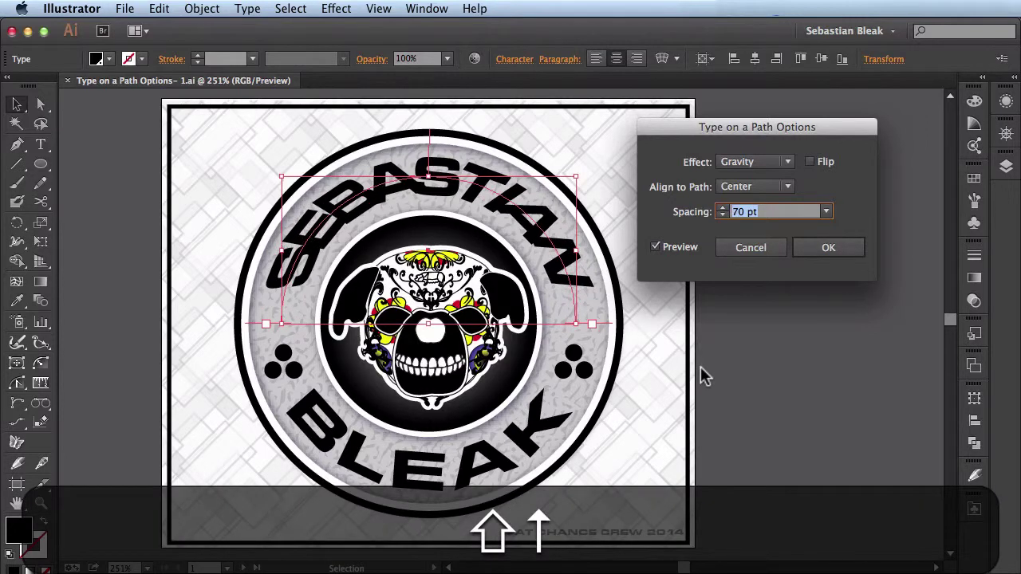
pyautogui.hotkey('shift', 'Up')
pyautogui.hotkey('shift', 'Up')
pyautogui.hotkey('shift', 'Up')
pyautogui.hotkey('shift', 'Up')
pyautogui.hotkey('shift', 'Up')
pyautogui.hotkey('shift', 'Up')
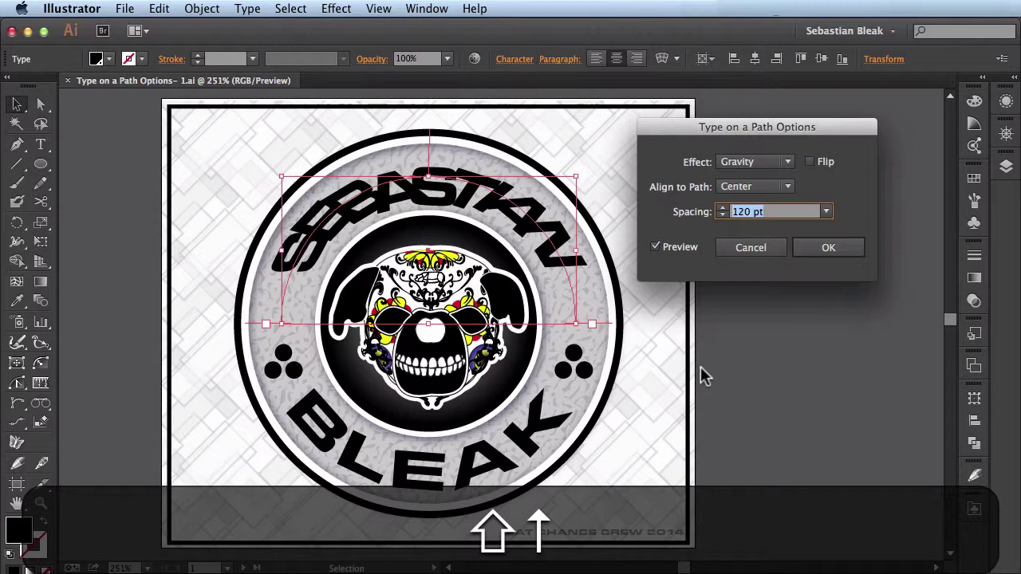
pyautogui.hotkey('shift', 'Up')
pyautogui.hotkey('shift', 'Up')
pyautogui.hotkey('shift', 'Up')
pyautogui.hotkey('shift', 'Up')
pyautogui.hotkey('shift', 'Up')
pyautogui.hotkey('shift', 'Up')
pyautogui.hotkey('shift', 'Up')
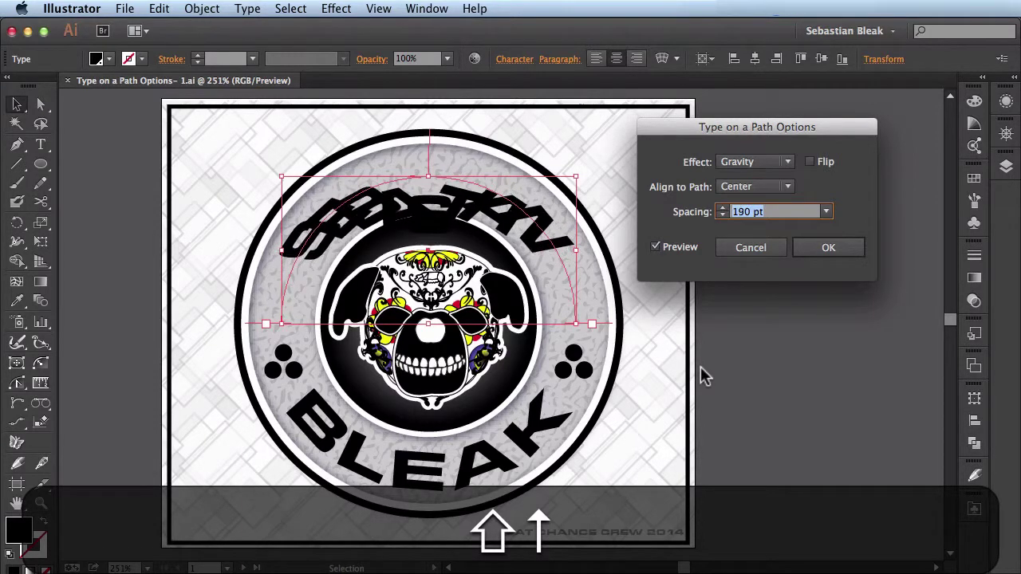
pyautogui.hotkey('shift', 'Up')
pyautogui.hotkey('shift', 'Up')
pyautogui.hotkey('shift', 'Up')
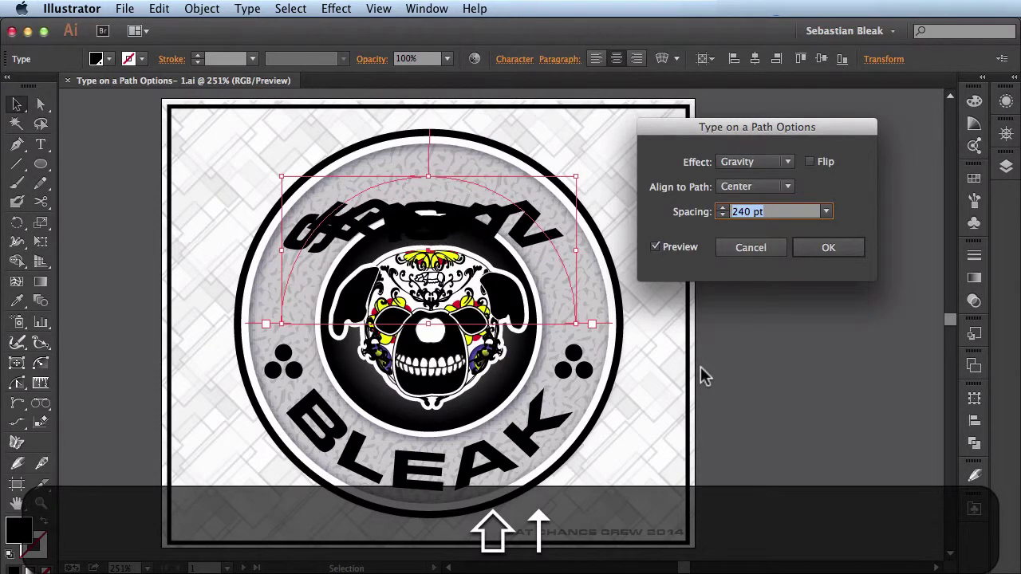
pyautogui.hotkey('shift', 'Down')
pyautogui.hotkey('shift', 'Down')
pyautogui.hotkey('shift', 'Down')
pyautogui.hotkey('shift', 'Down')
pyautogui.hotkey('shift', 'Down')
pyautogui.hotkey('shift', 'Down')
pyautogui.hotkey('shift', 'Down')
pyautogui.hotkey('shift', 'Down')
pyautogui.hotkey('shift', 'Down')
pyautogui.hotkey('shift', 'Down')
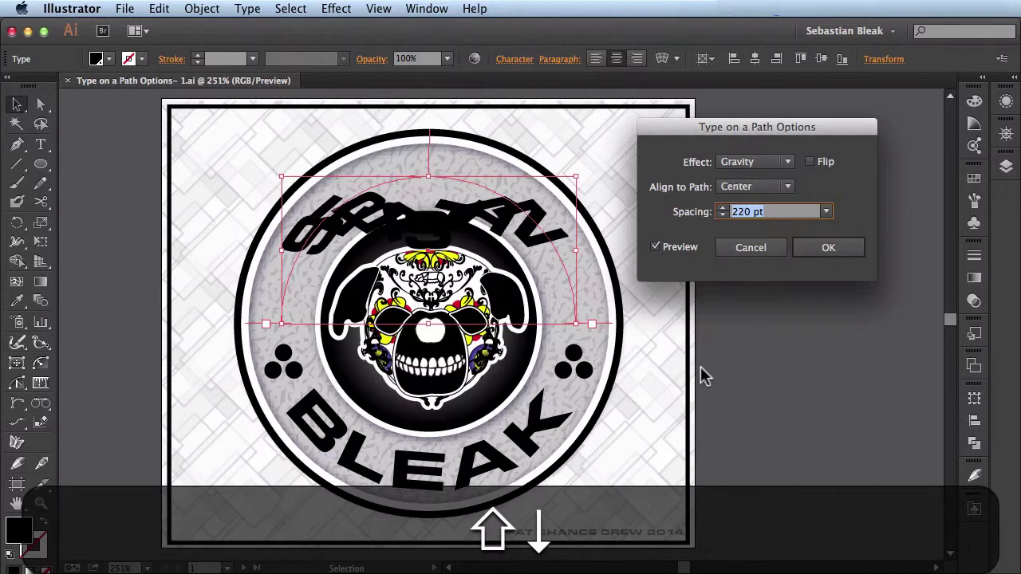
pyautogui.hotkey('shift', 'Down')
pyautogui.hotkey('shift', 'Down')
pyautogui.hotkey('shift', 'Down')
pyautogui.hotkey('shift', 'Down')
pyautogui.hotkey('shift', 'Down')
pyautogui.hotkey('shift', 'Down')
pyautogui.hotkey('shift', 'Down')
pyautogui.hotkey('shift', 'Down')
pyautogui.hotkey('shift', 'Down')
pyautogui.hotkey('shift', 'Down')
pyautogui.hotkey('shift', 'Down')
pyautogui.hotkey('shift', 'Down')
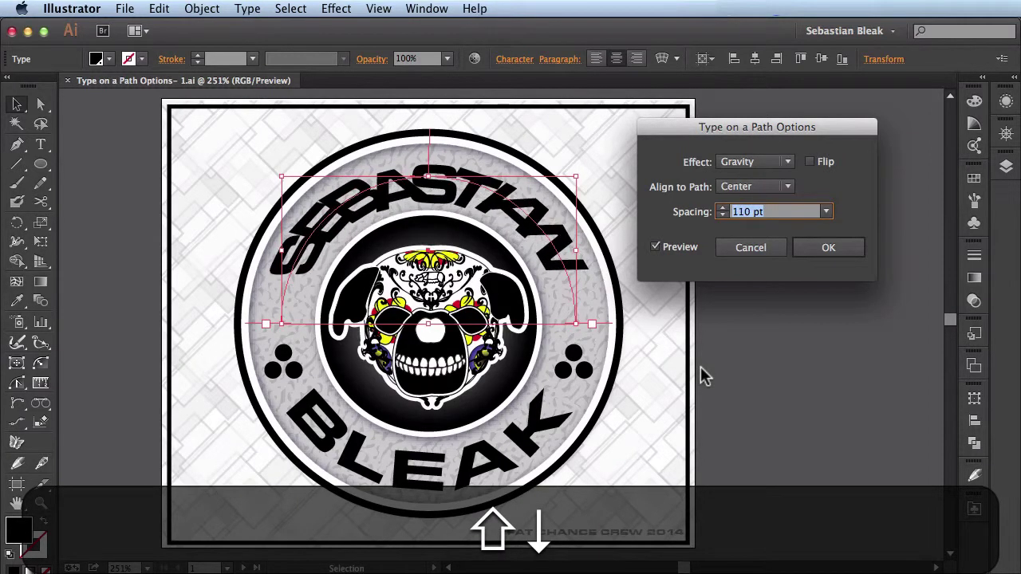
pyautogui.hotkey('shift', 'Down')
pyautogui.hotkey('shift', 'Down')
pyautogui.hotkey('shift', 'Down')
pyautogui.hotkey('shift', 'Down')
pyautogui.hotkey('shift', 'Down')
pyautogui.hotkey('shift', 'Down')
pyautogui.hotkey('shift', 'Down')
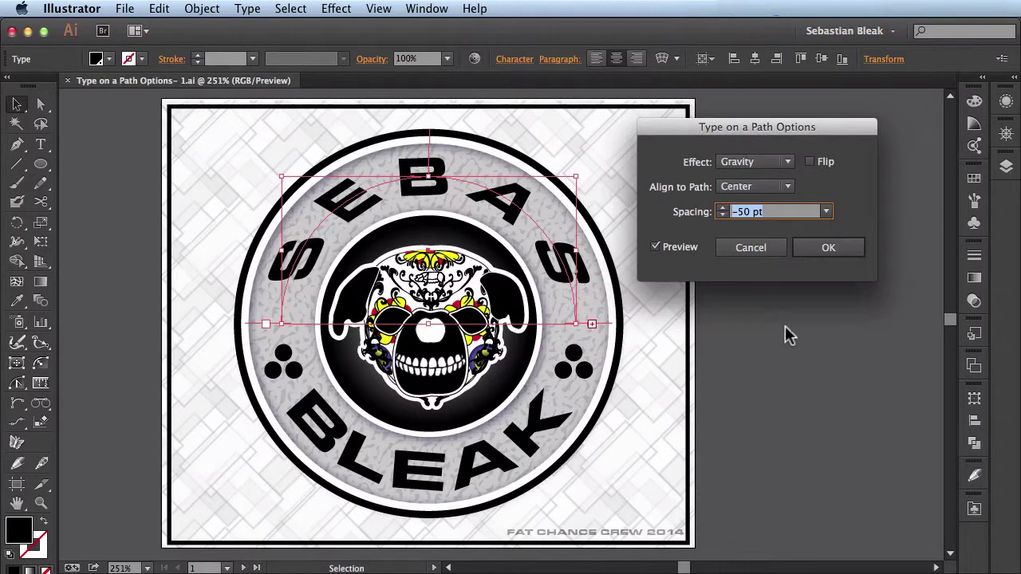
# Set the path text spacing to 0 pt and apply the settings.
pyautogui.click(825, 212)
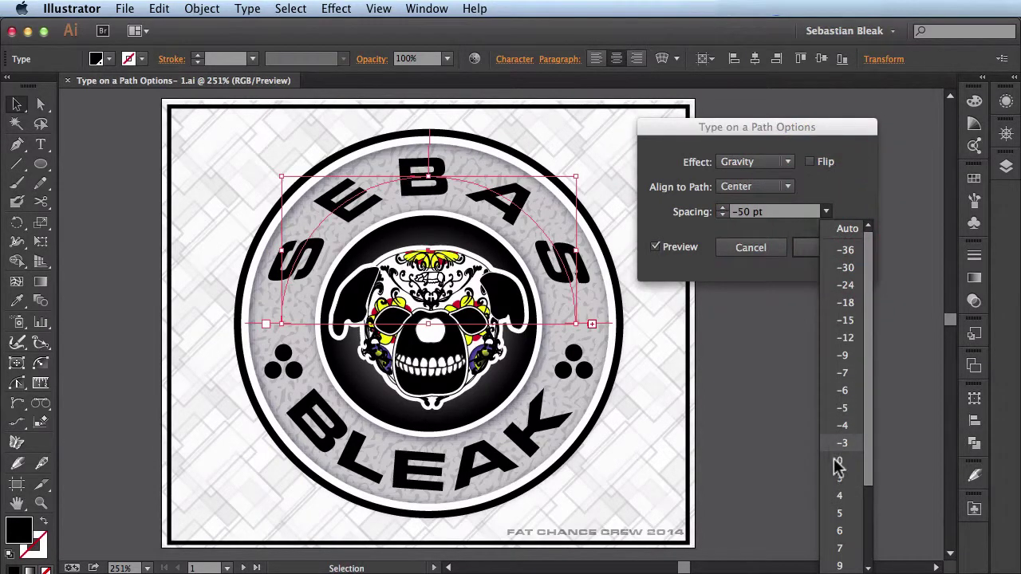
pyautogui.write('0')
pyautogui.press('Tab')
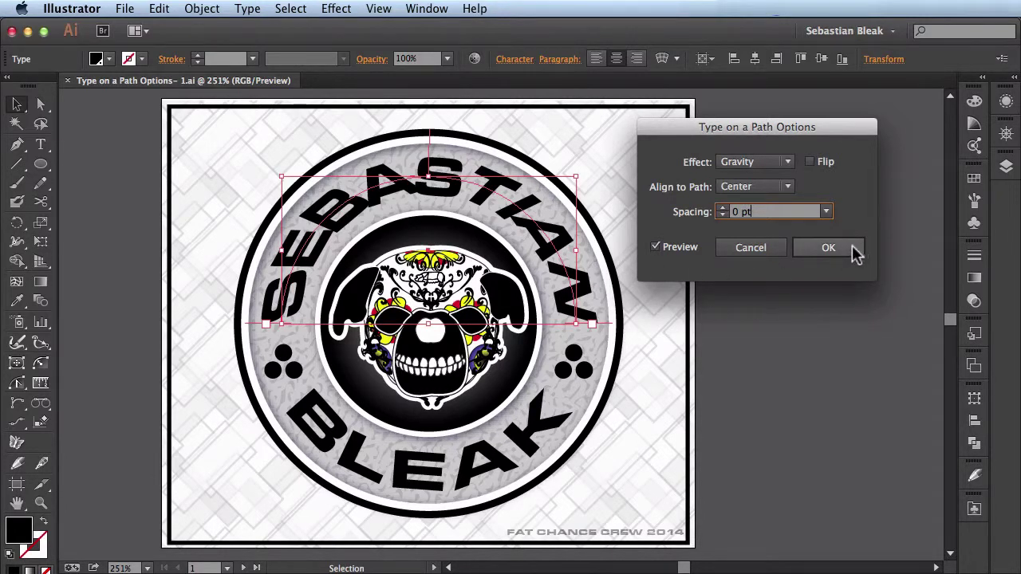
pyautogui.click(828, 247)
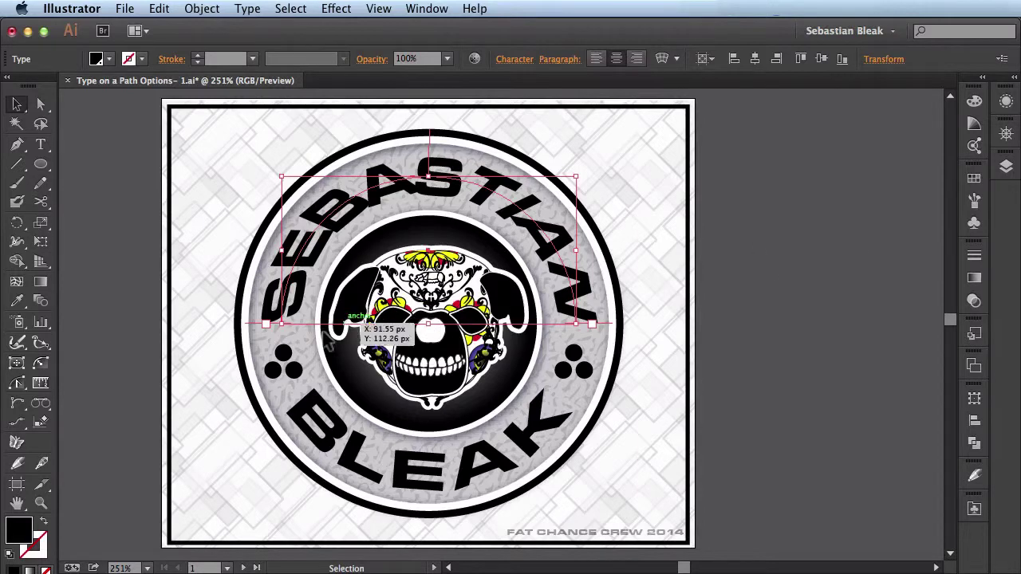
# Draw a circle with the Ellipse tool on the blank second artboard.
pyautogui.click(254, 567)
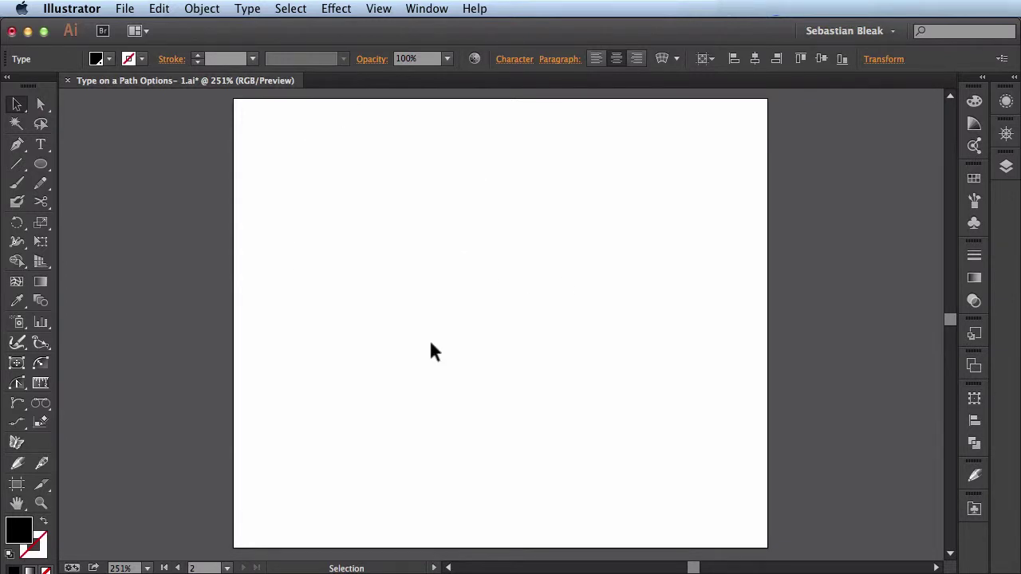
pyautogui.press('l')
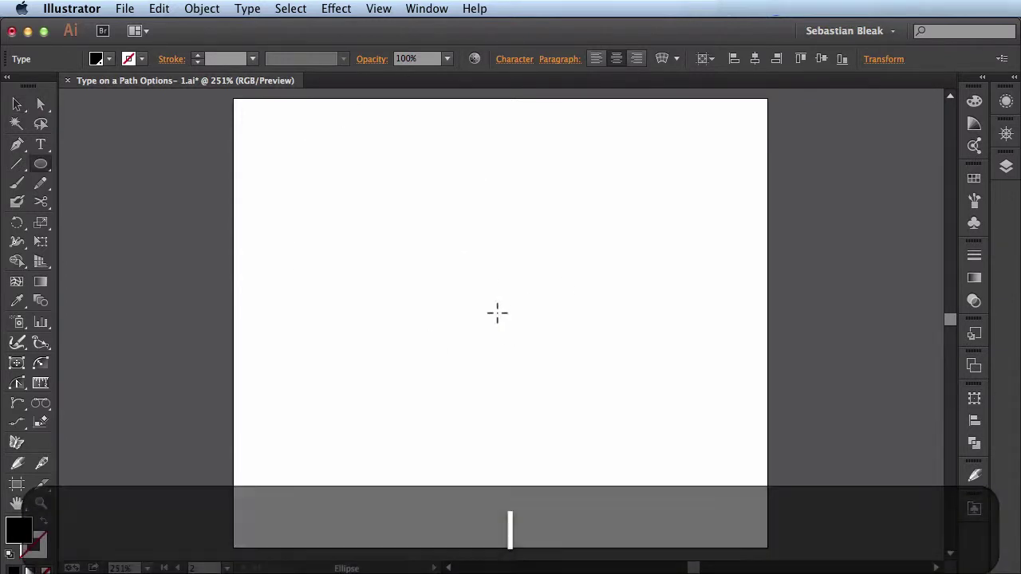
pyautogui.moveTo(484, 323); pyautogui.dragTo(629, 205)
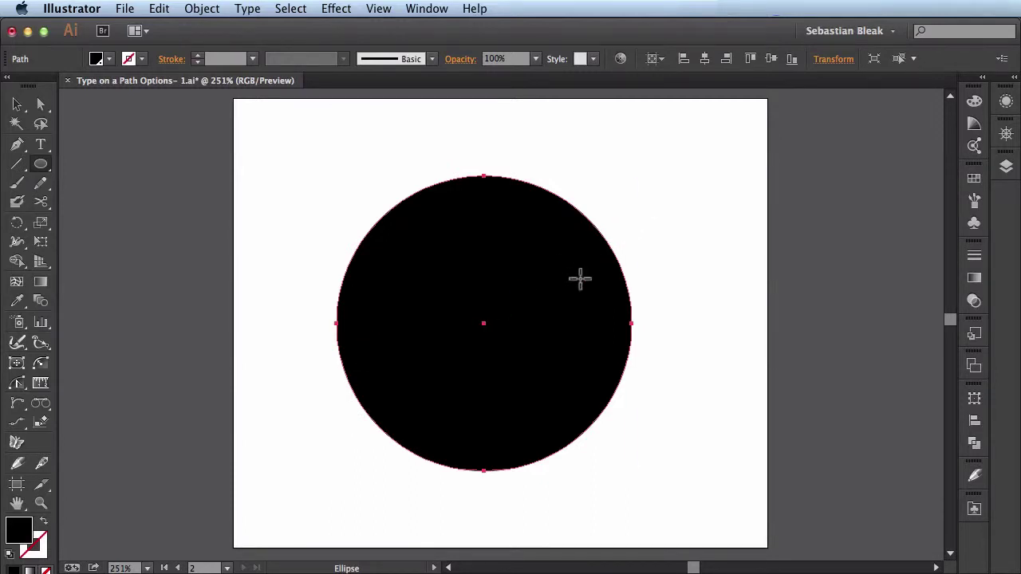
# Cut the circle's outline at its left and right anchor points with Scissors.
pyautogui.press('c')
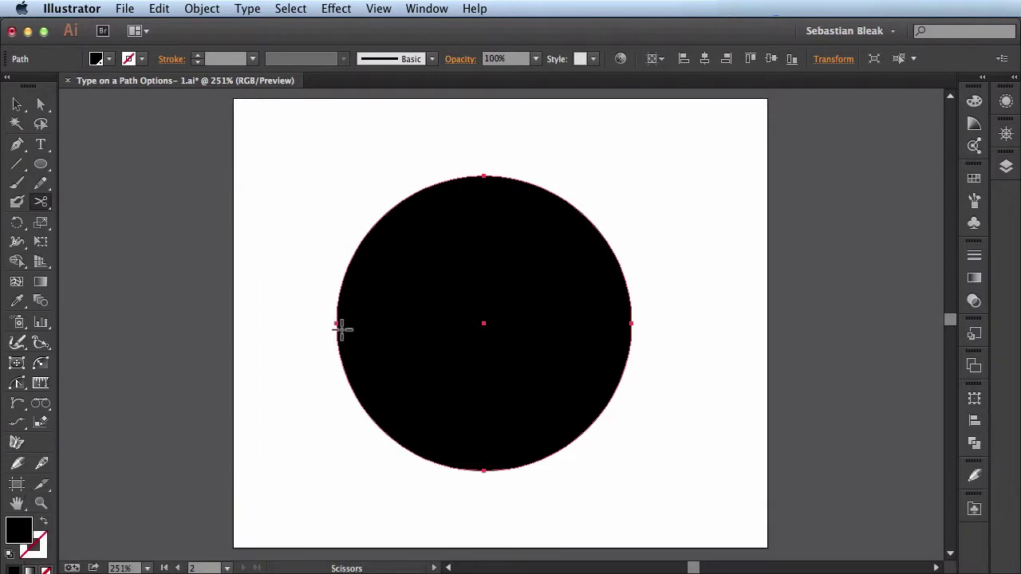
pyautogui.click(337, 324)
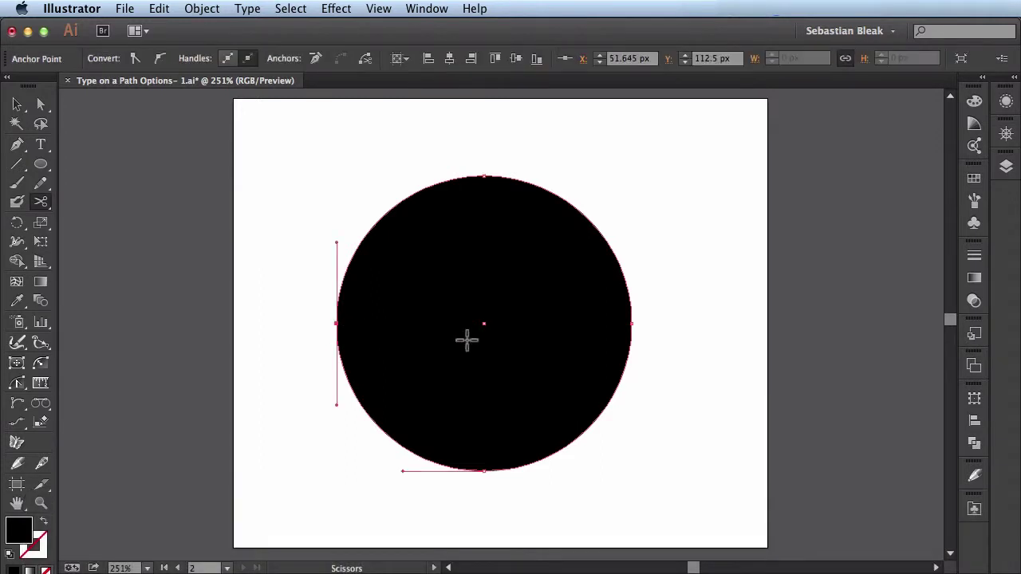
pyautogui.click(630, 323)
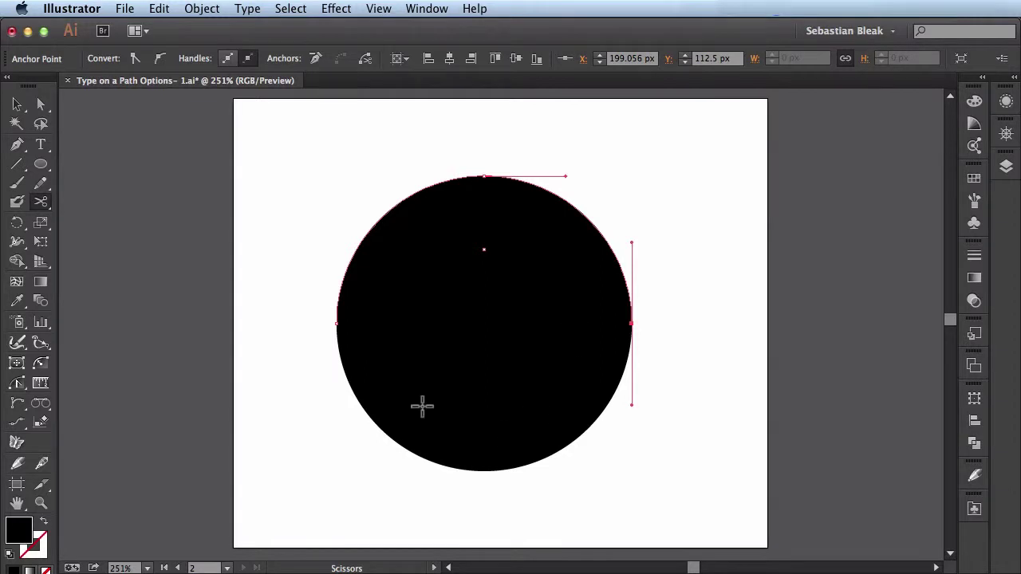
pyautogui.press('t')
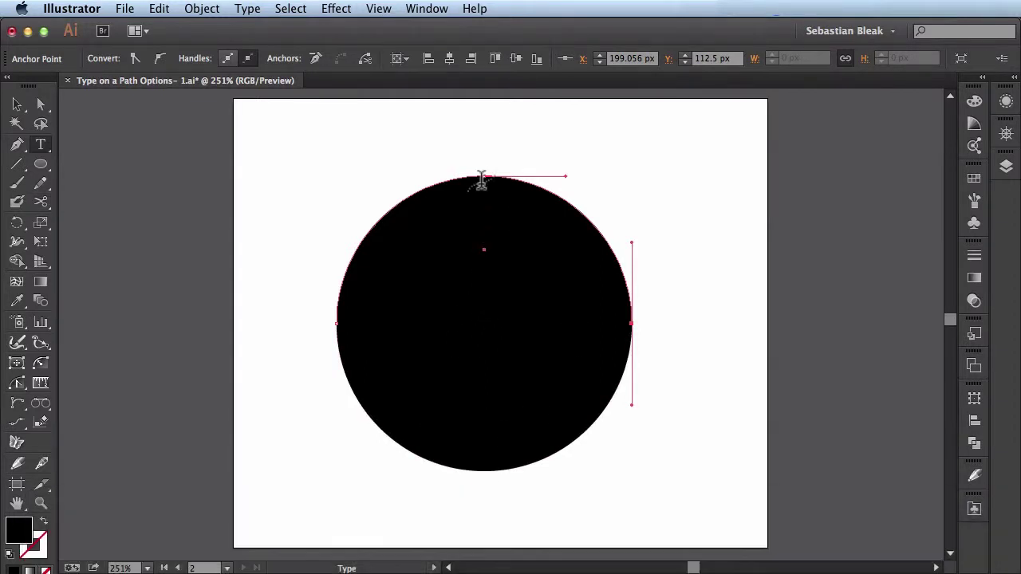
pyautogui.click(480, 174)
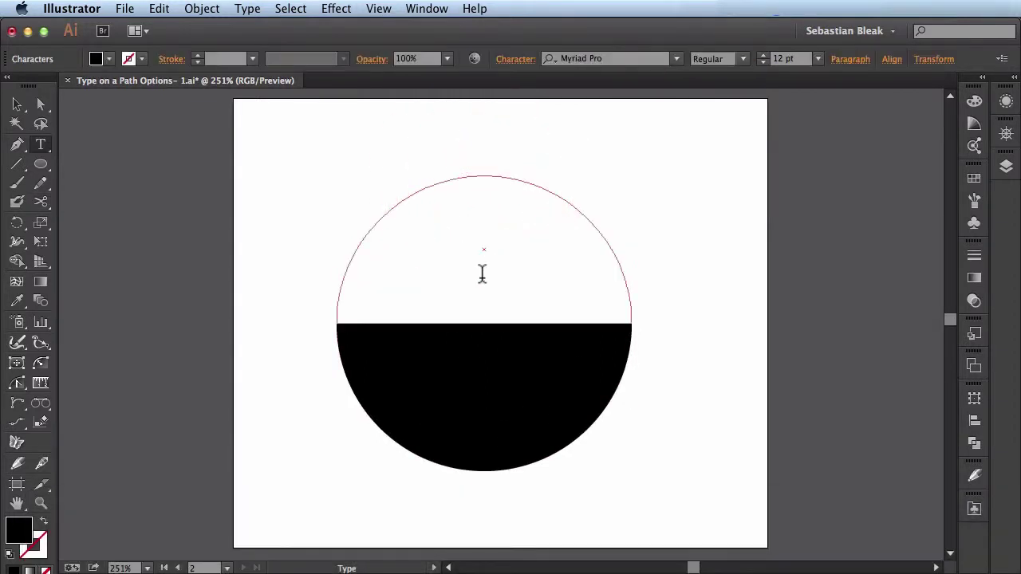
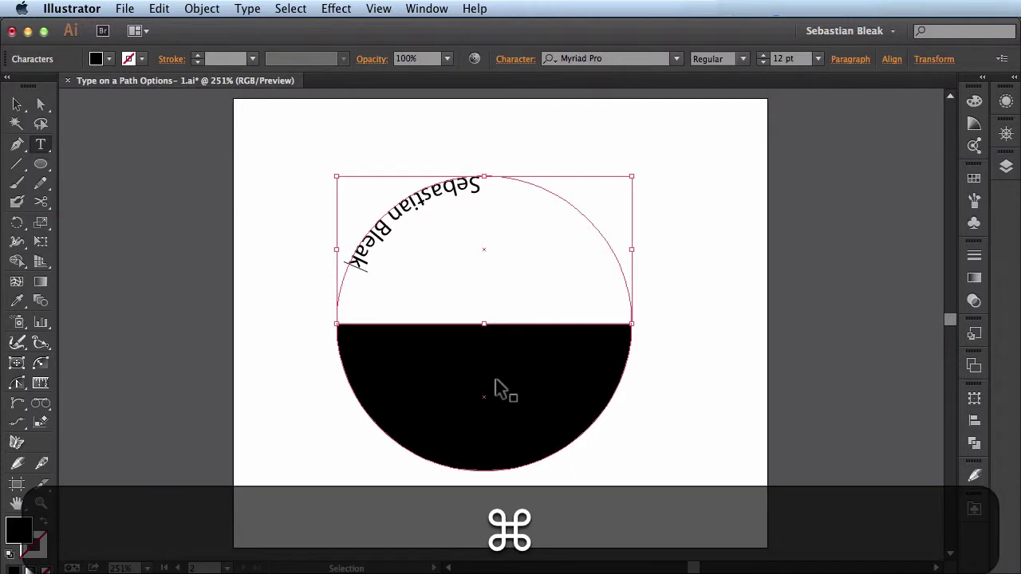
pyautogui.press('super+Return')
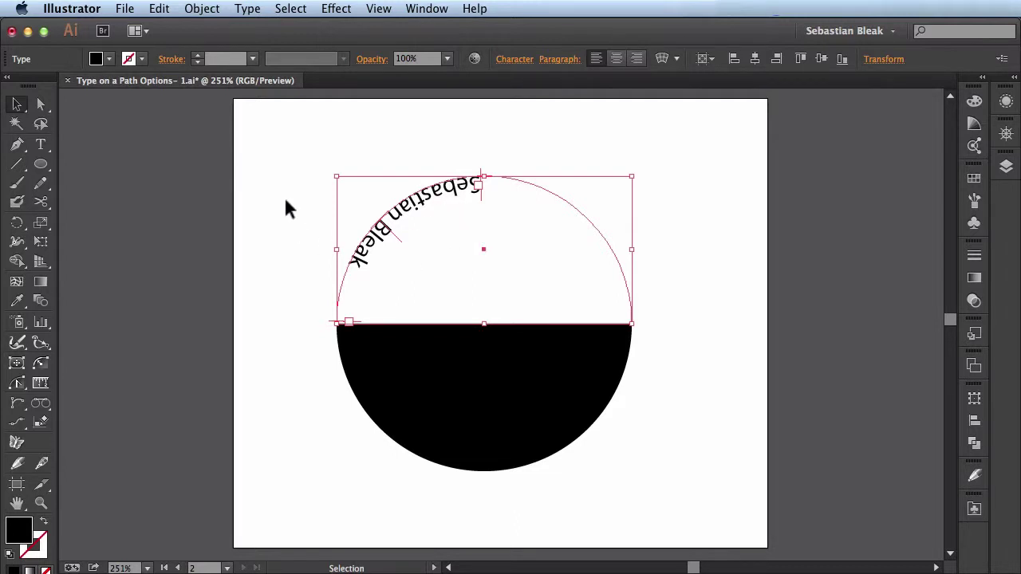
# Open Type on a Path Options for the name text and preview it with Flip enabled.
pyautogui.click(248, 10)
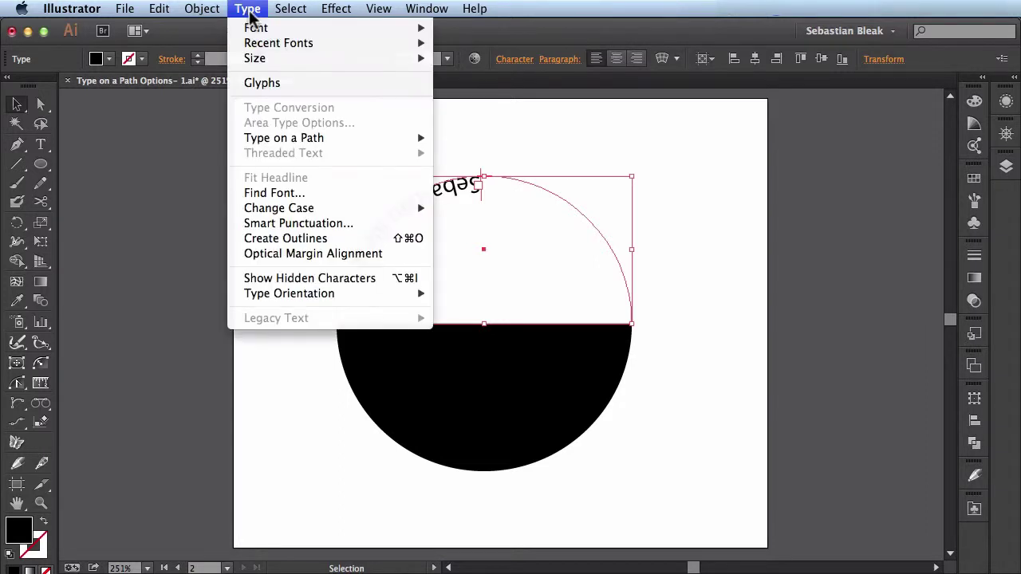
pyautogui.moveTo(371, 141)
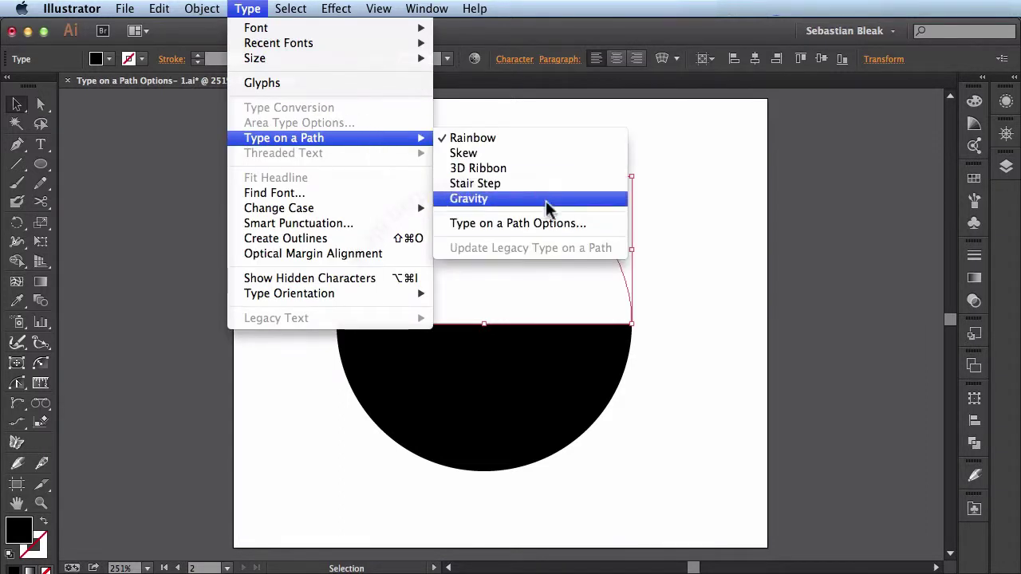
pyautogui.click(606, 227)
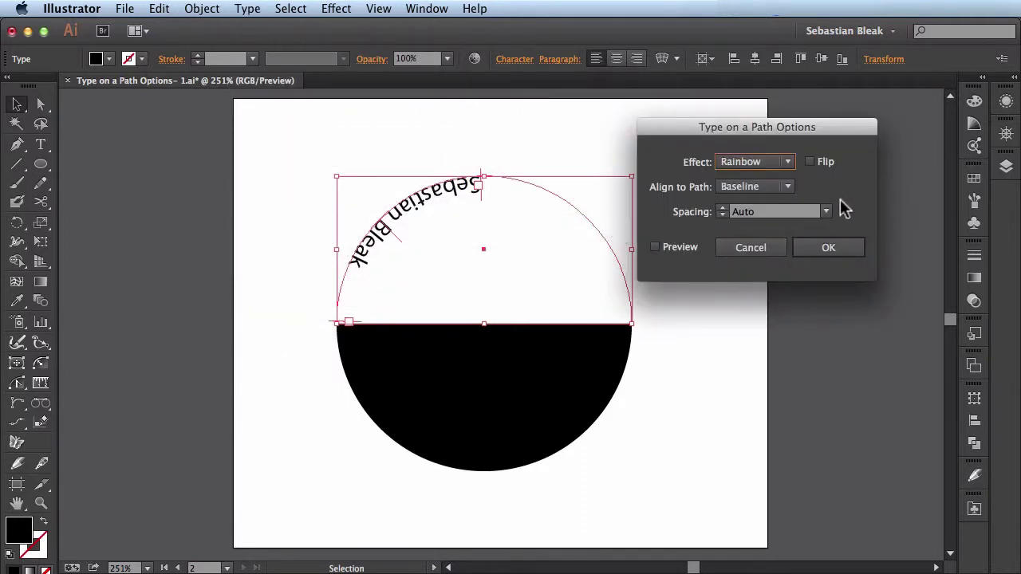
pyautogui.click(810, 162)
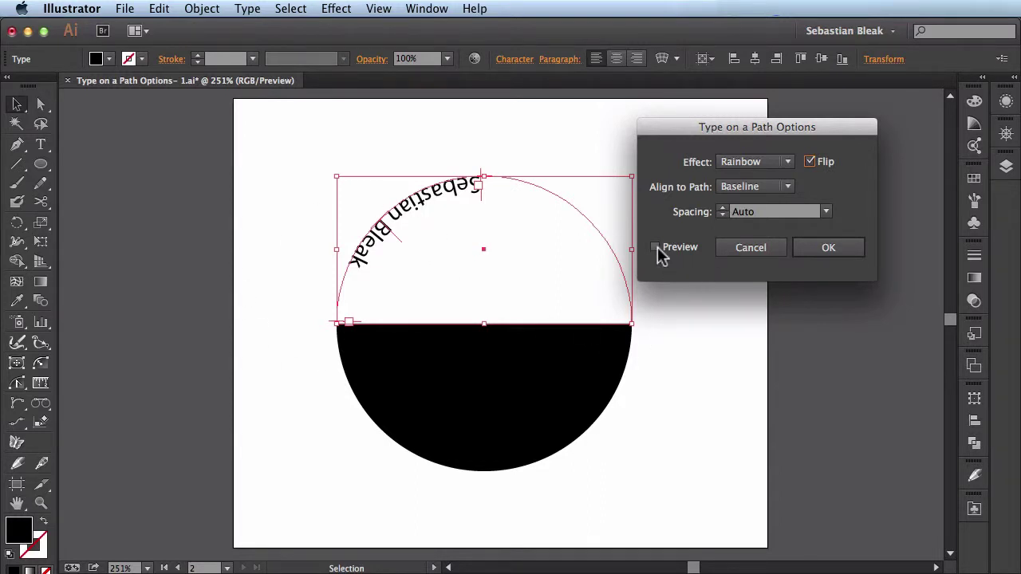
pyautogui.click(656, 249)
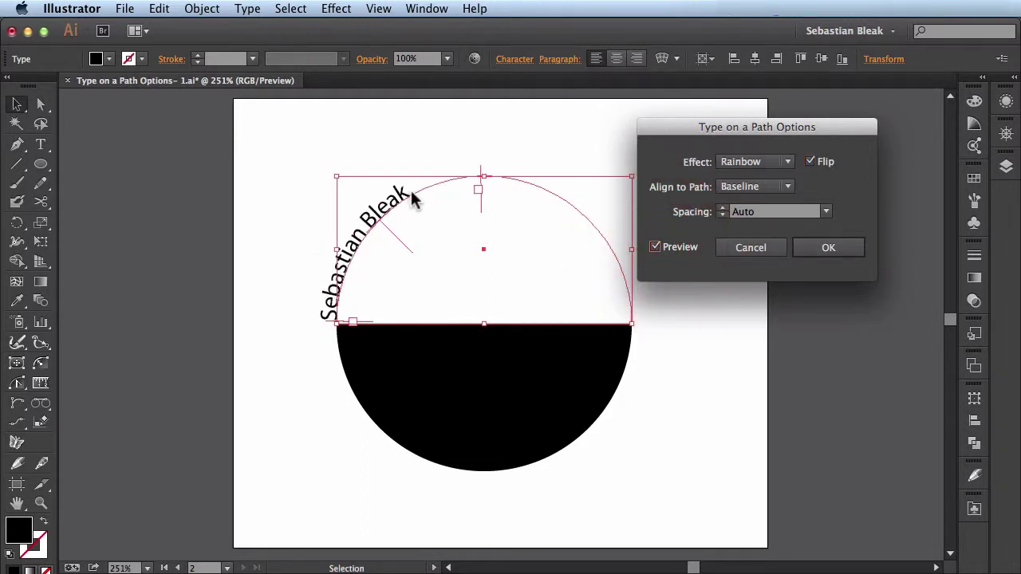
# Discard the flip setting and slide the name text around to the circle's right side.
pyautogui.click(771, 249)
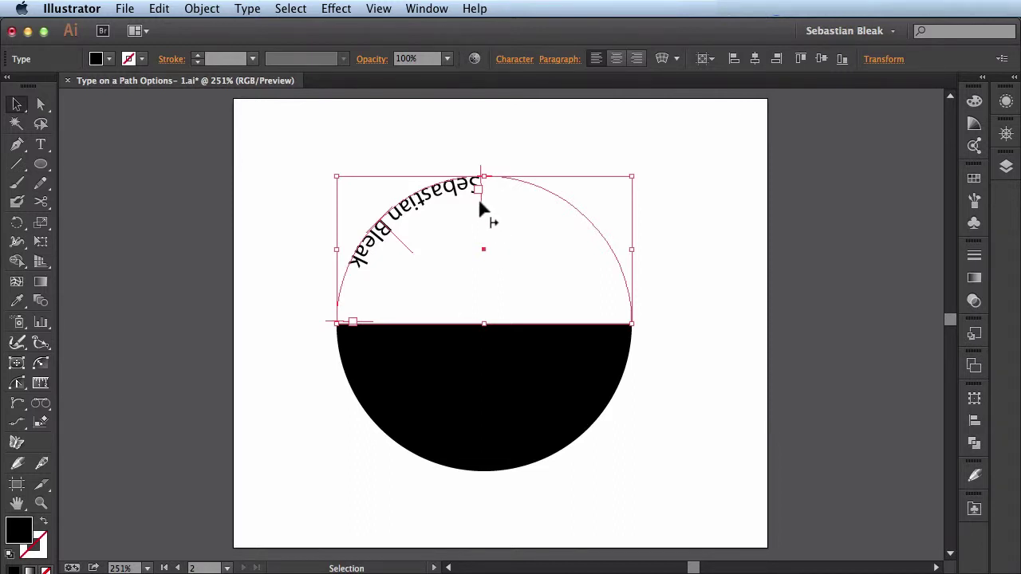
pyautogui.click(479, 199)
pyautogui.moveTo(479, 201); pyautogui.dragTo(657, 346)
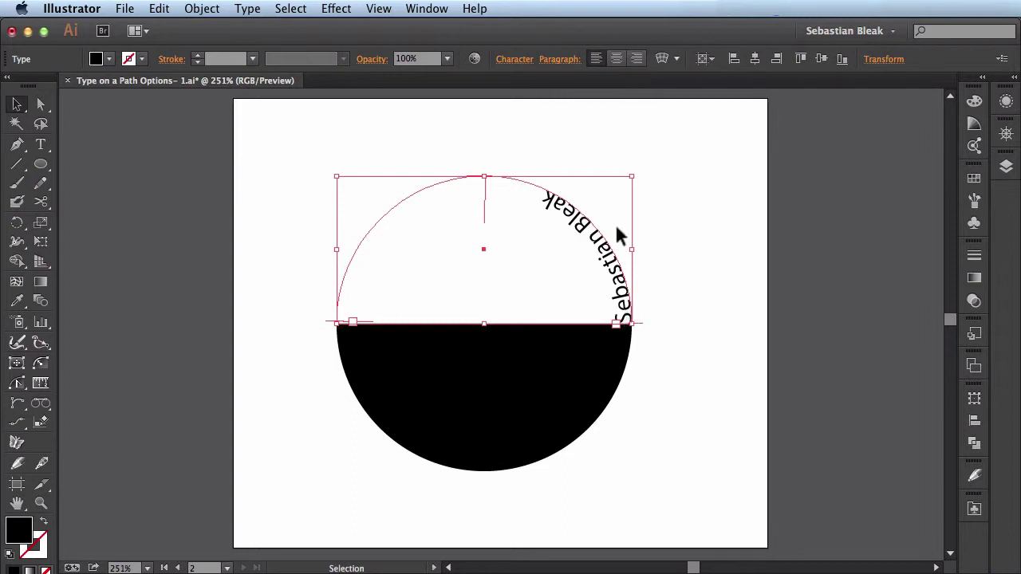
# Center-align the name text and flip it to read upright above the top arc.
pyautogui.click(615, 62)
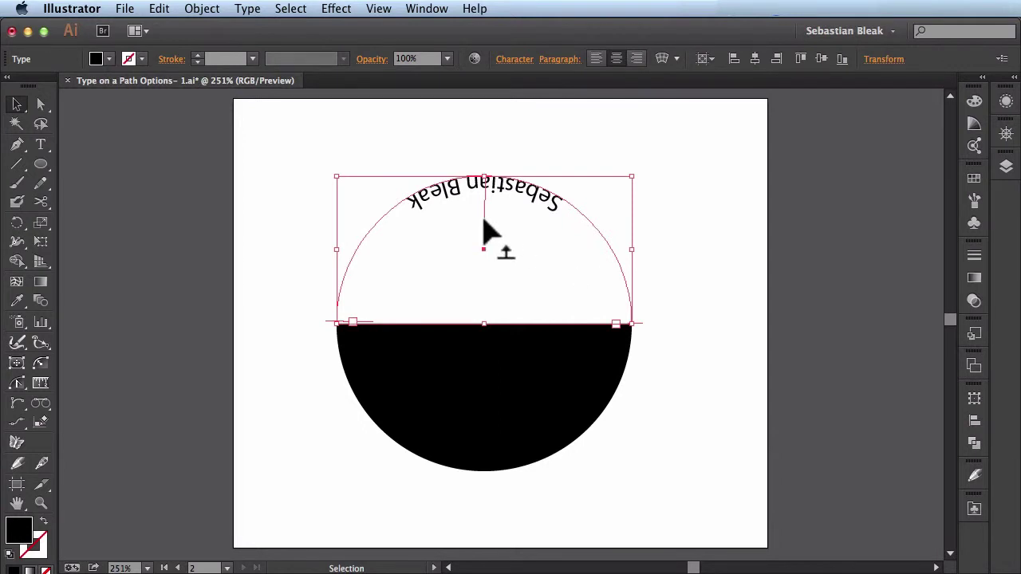
pyautogui.moveTo(483, 222); pyautogui.dragTo(486, 130)
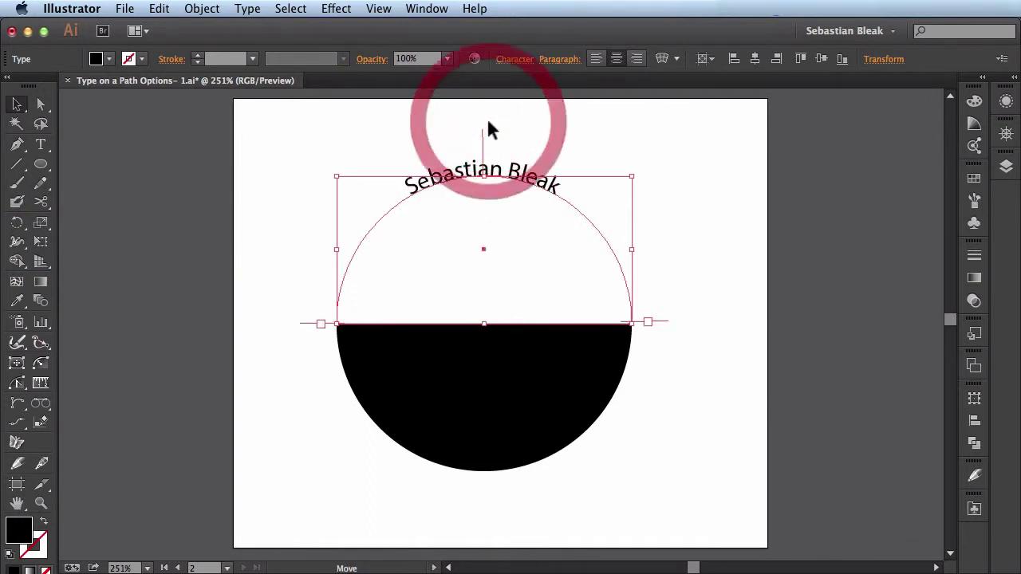
pyautogui.click(713, 273)
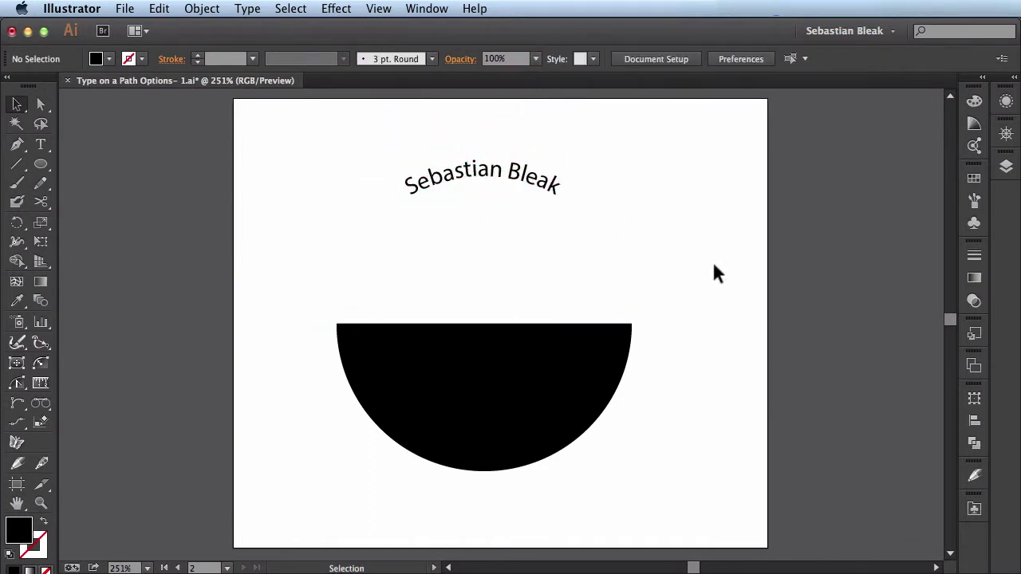